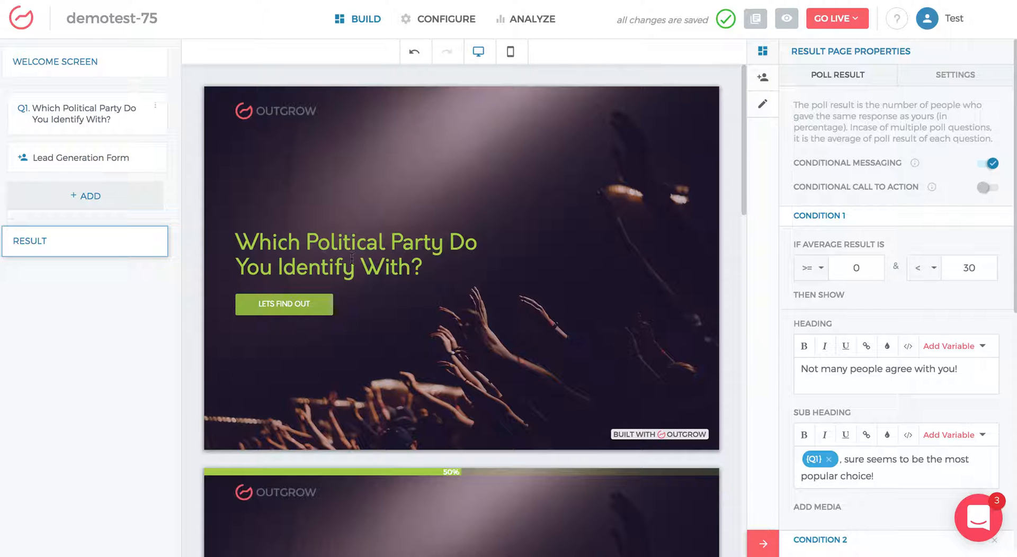
Step: Review the poll question and its three image options for the political parties
scroll(383, 346, "down", 1)
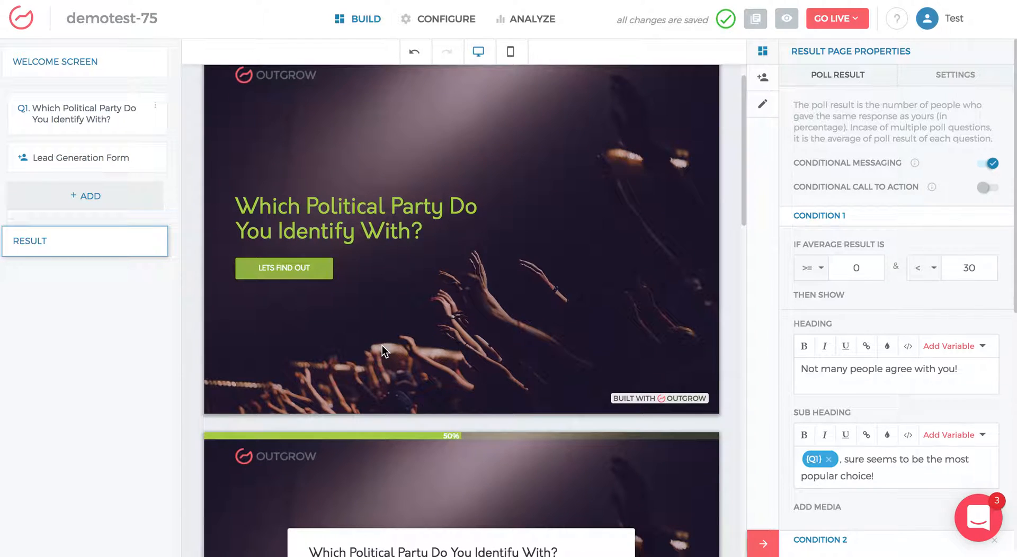
scroll(383, 346, "up", 1)
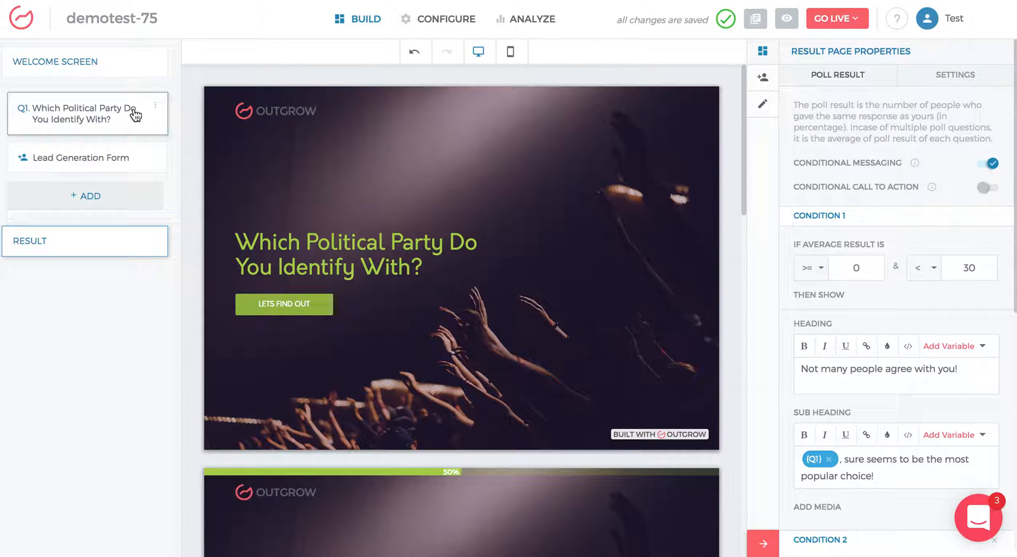
left_click(107, 122)
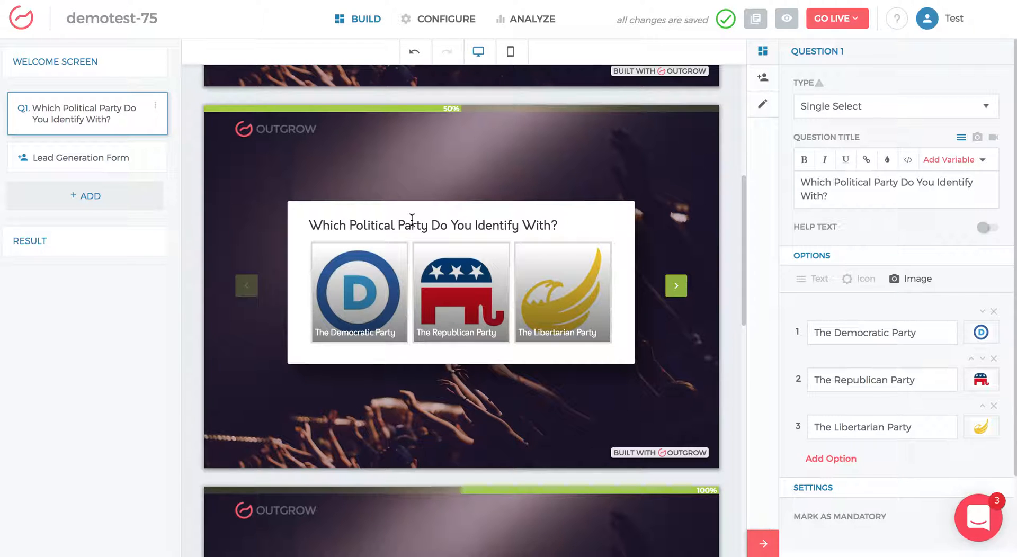
left_click(142, 206)
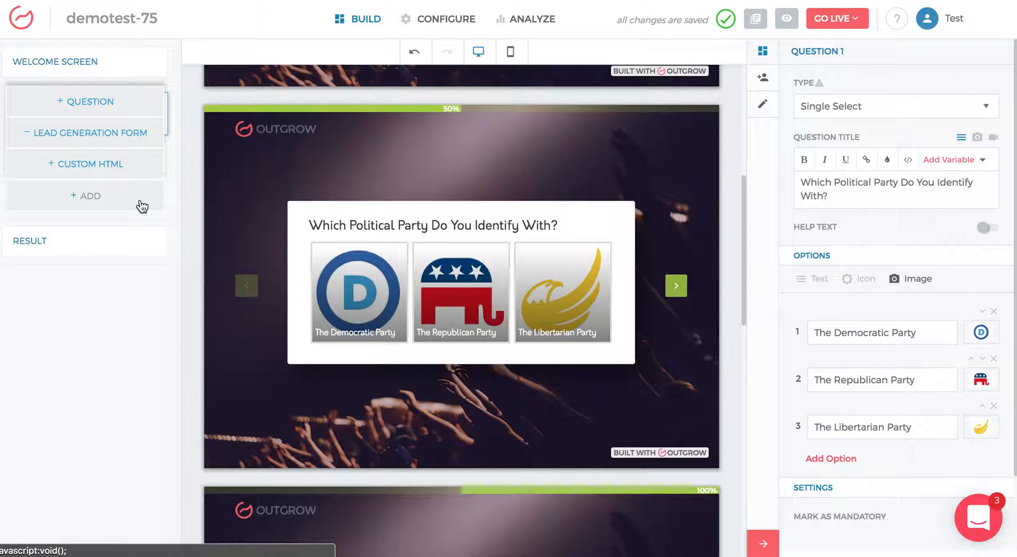
left_click(394, 218)
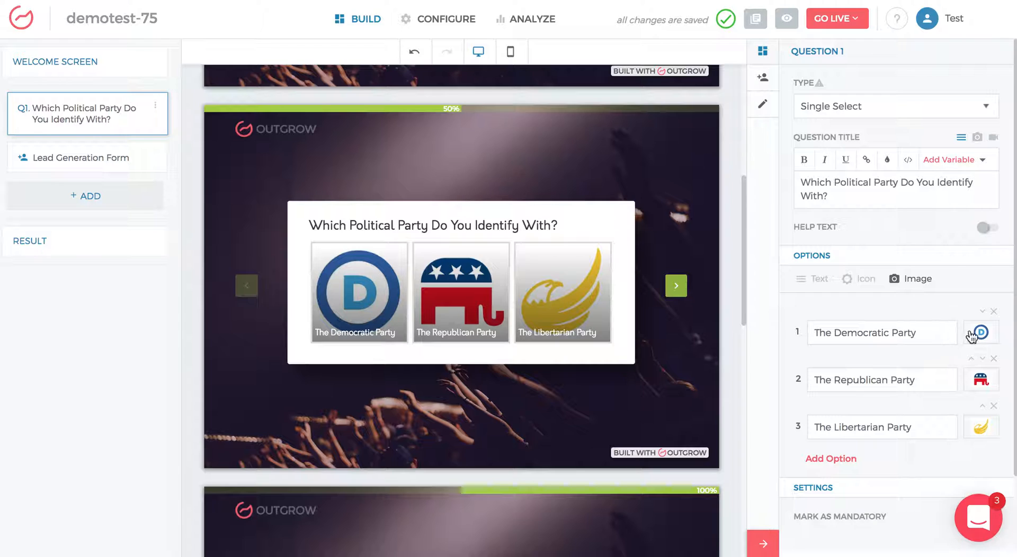
double_click(911, 332)
scroll(532, 324, "down", 5)
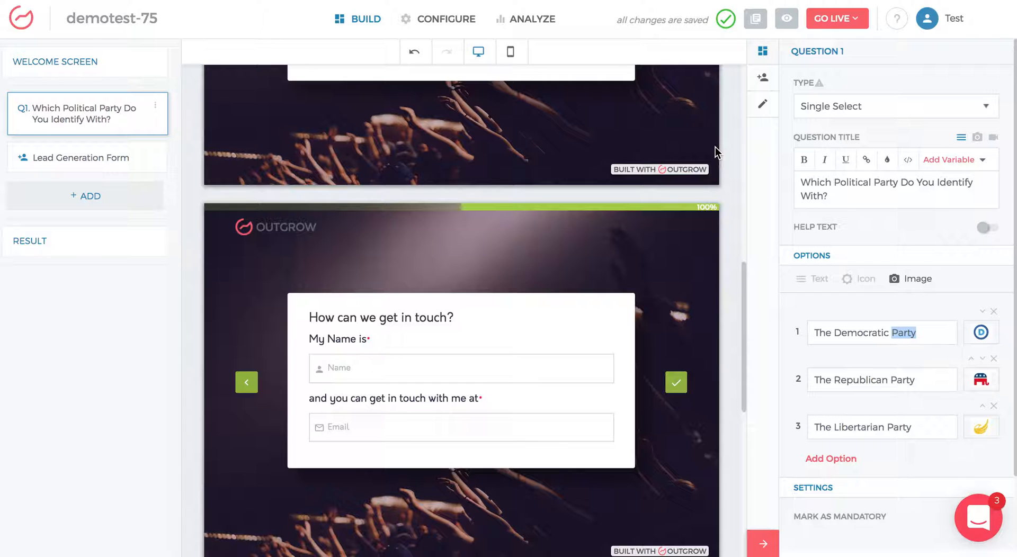
Step: Review the lead generation form and the result page's conditional messaging for condition 1
left_click(762, 80)
scroll(559, 329, "down", 1)
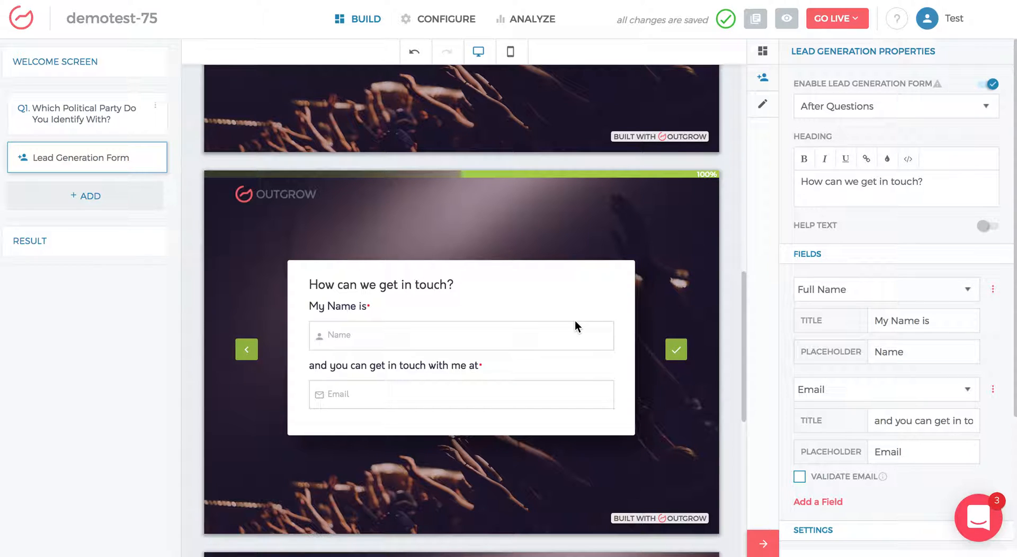
scroll(575, 320, "down", 8)
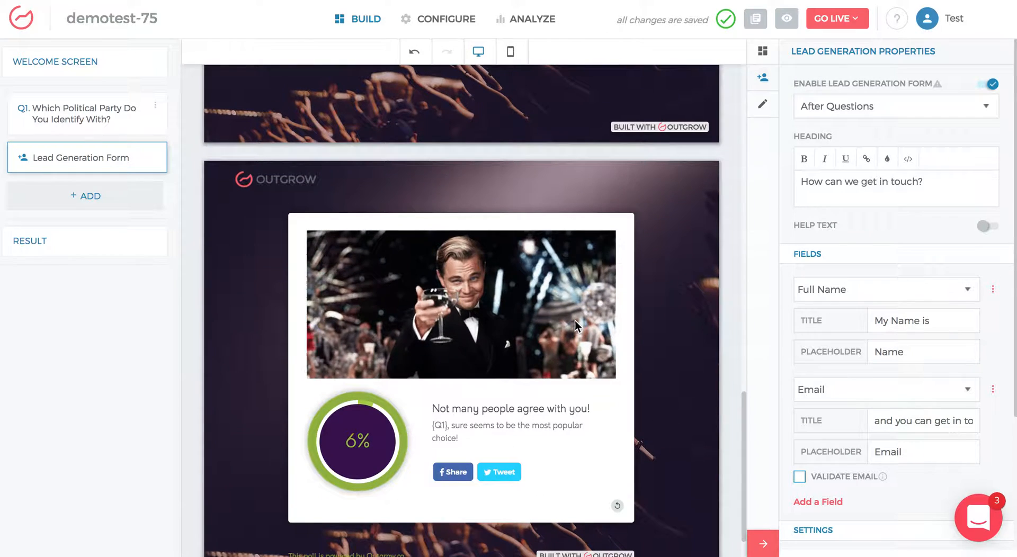
left_click(559, 422)
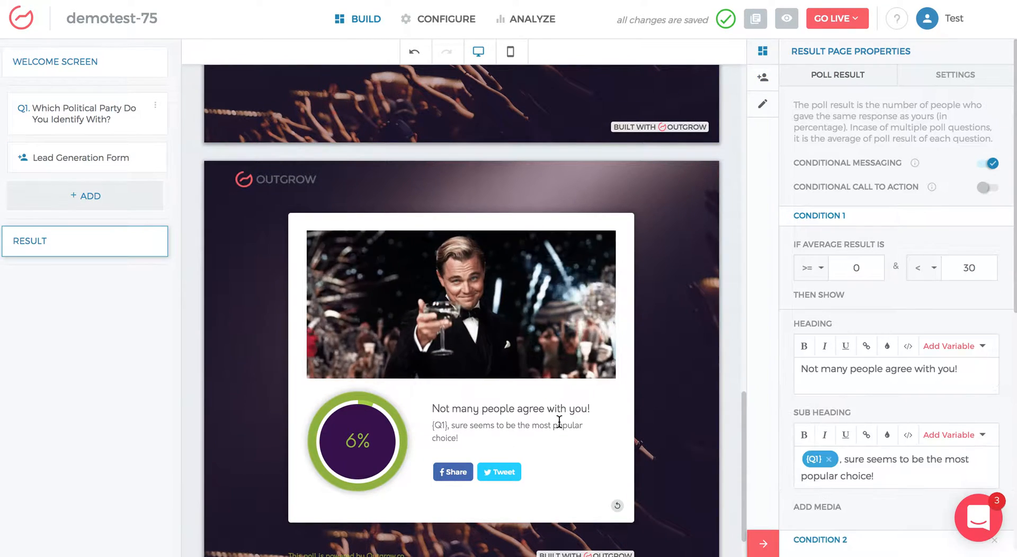
scroll(560, 422, "down", 1)
scroll(559, 423, "down", 1)
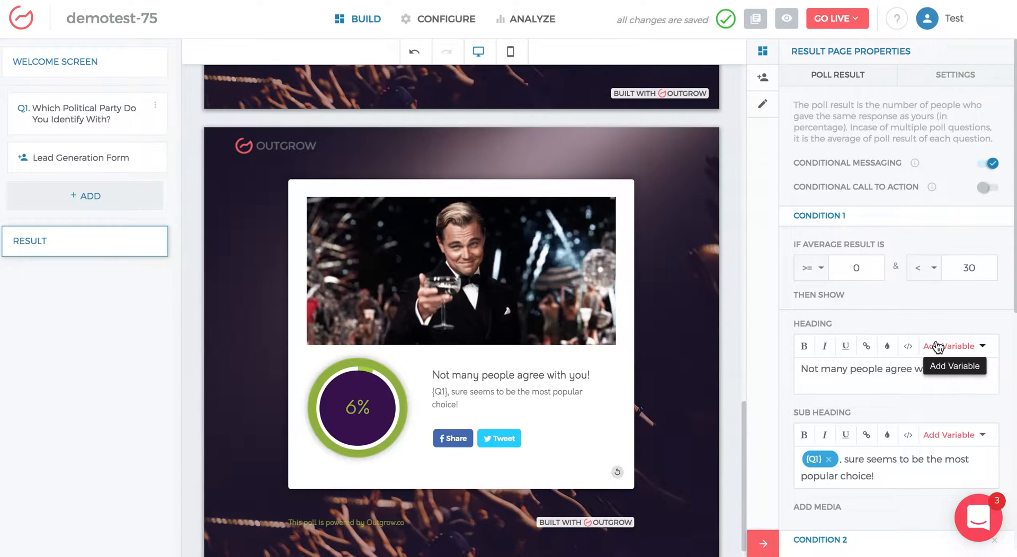
scroll(457, 196, "up", 14)
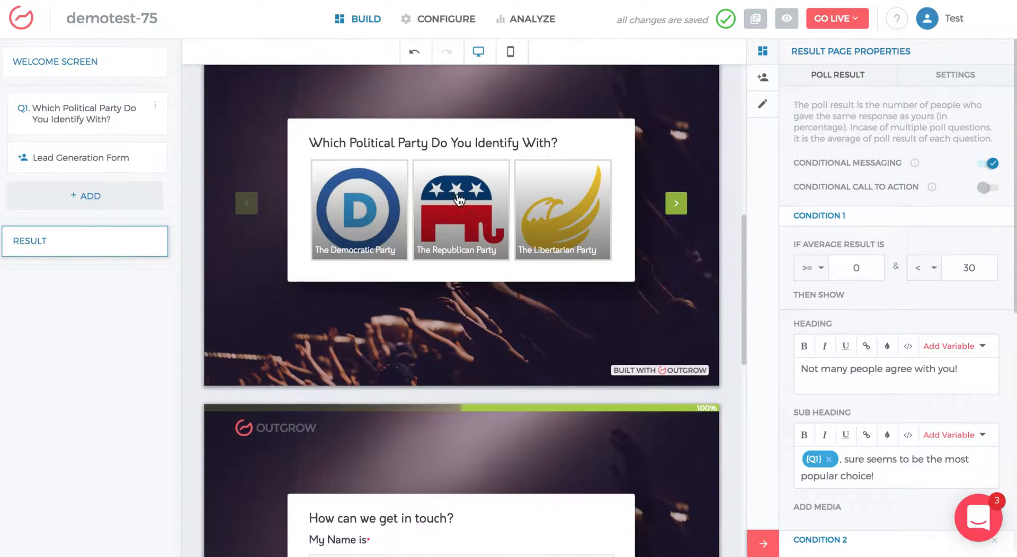
scroll(576, 199, "down", 2)
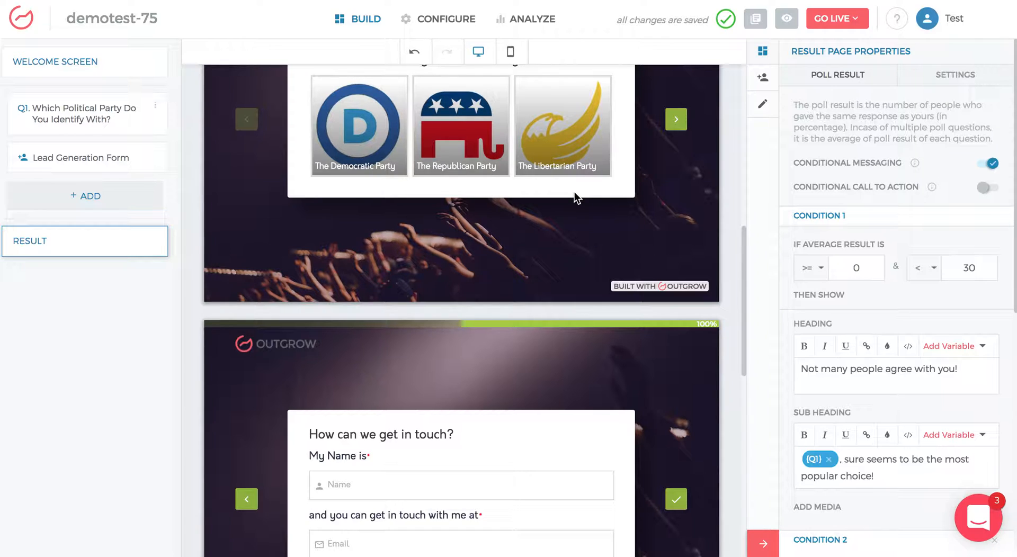
scroll(576, 199, "down", 5)
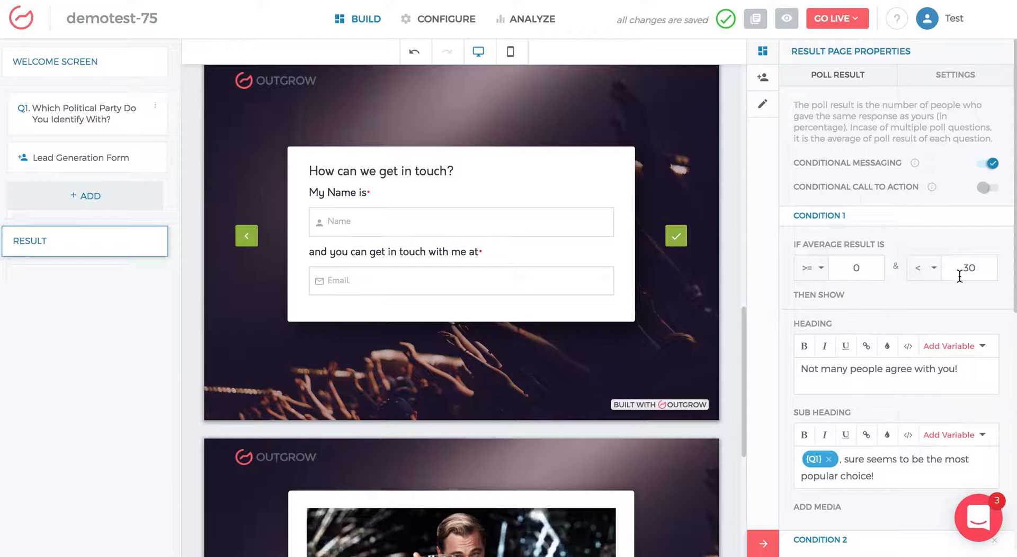
scroll(962, 271, "down", 2)
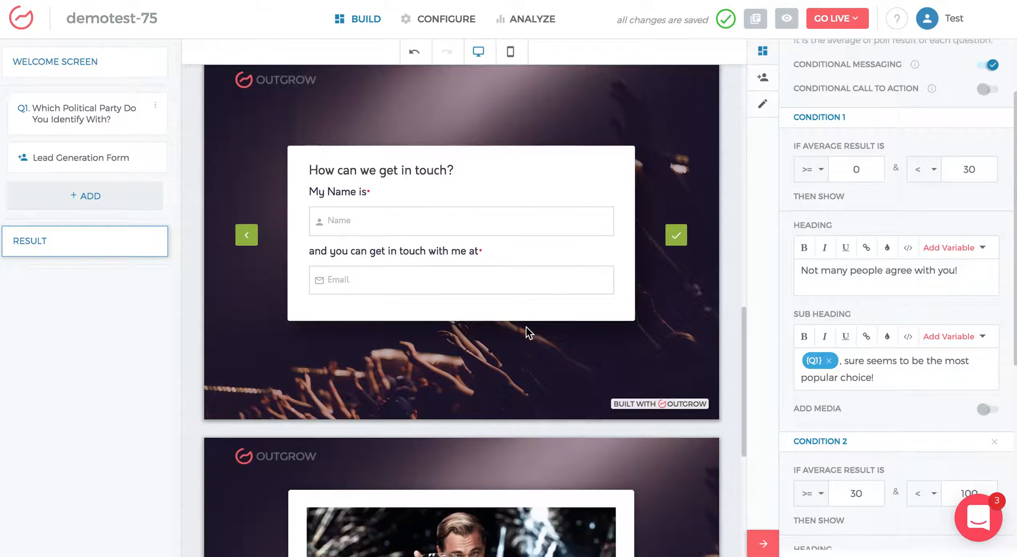
scroll(526, 327, "down", 4)
scroll(526, 326, "down", 3)
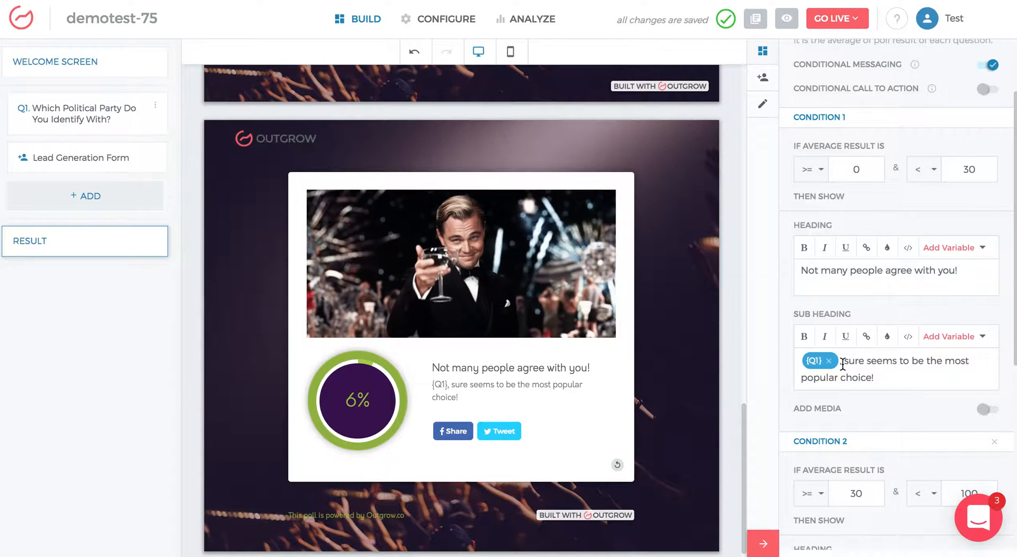
Step: In condition 1's sub heading, replace the closing exclamation mark with "at" and insert the Highest Poll Score variable for Q1
left_click(897, 376)
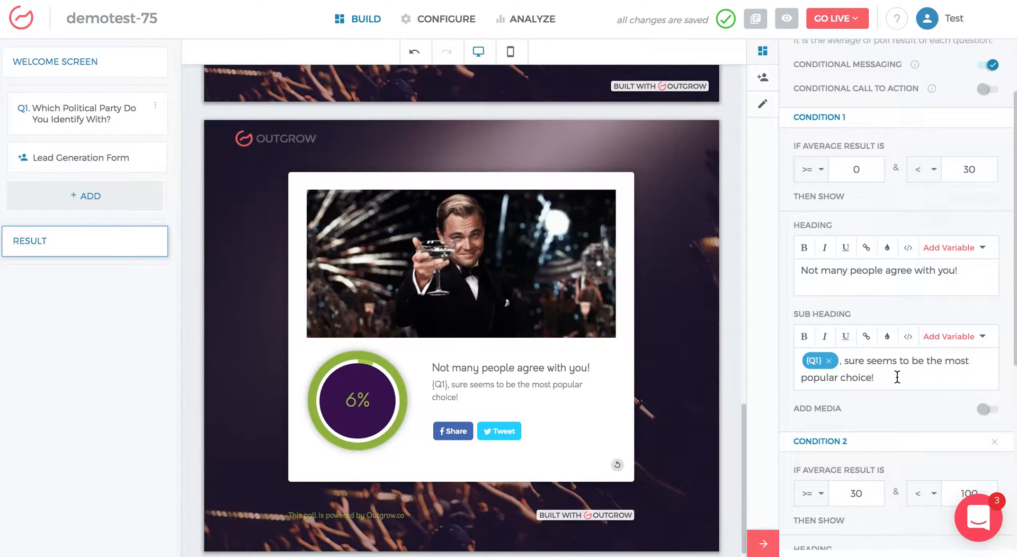
key("BackSpace")
type("at")
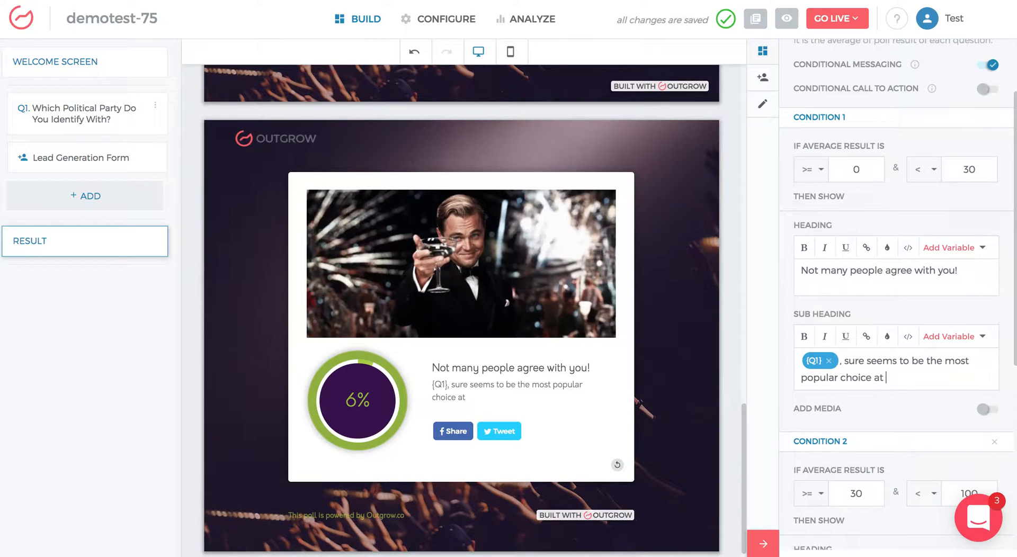
left_click(950, 338)
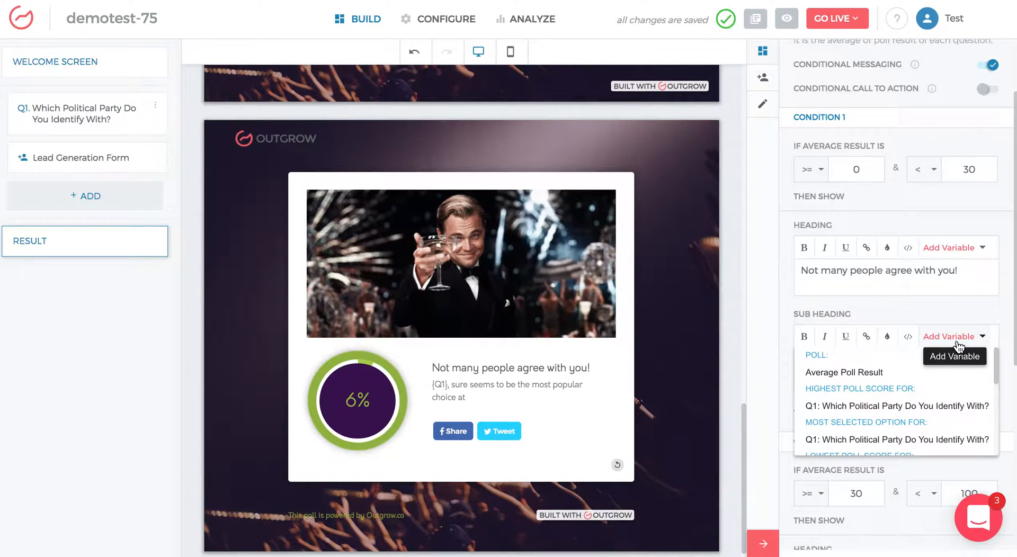
left_click(888, 408)
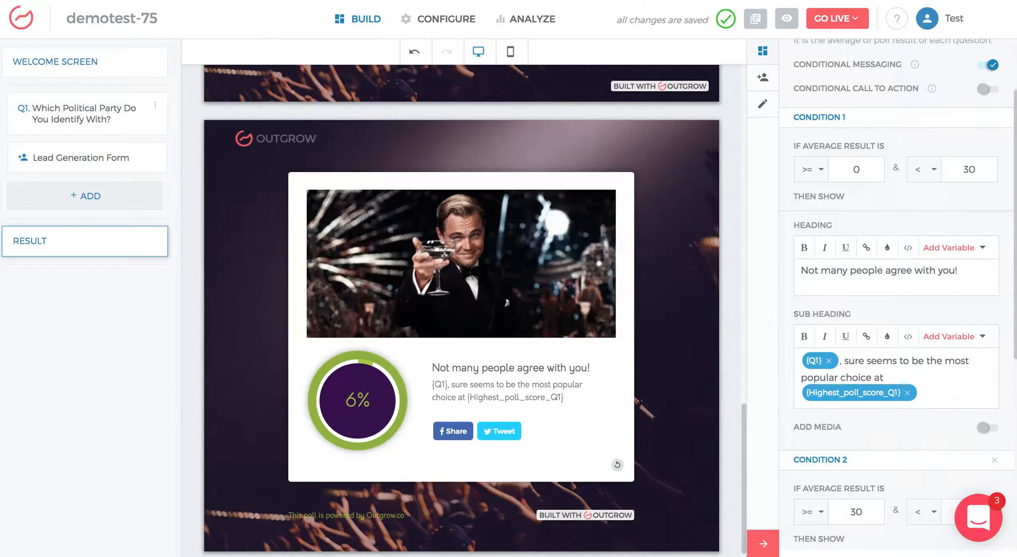
Step: Append ". But" to the sub heading and insert the Least Selected Option variable for Q1
type(". But")
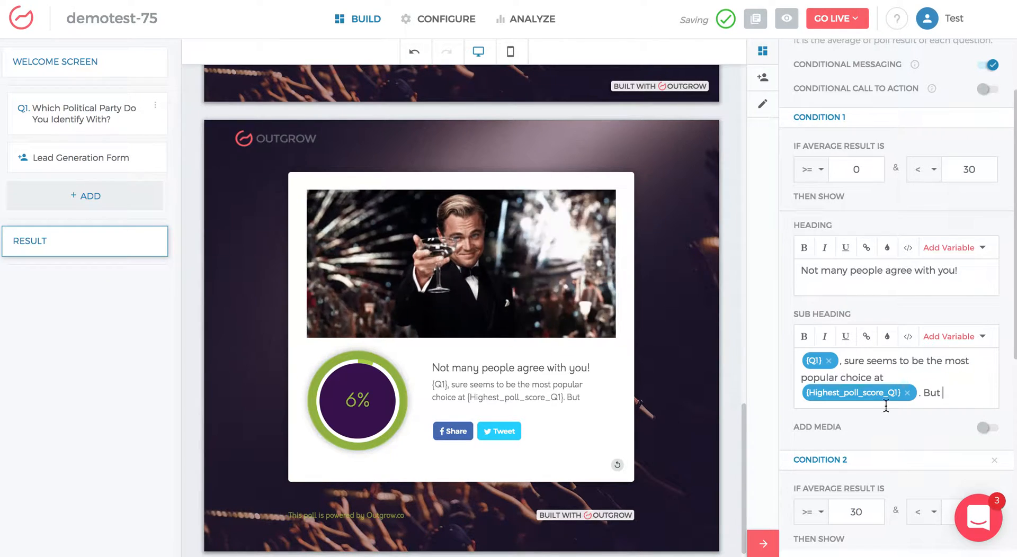
left_click(937, 349)
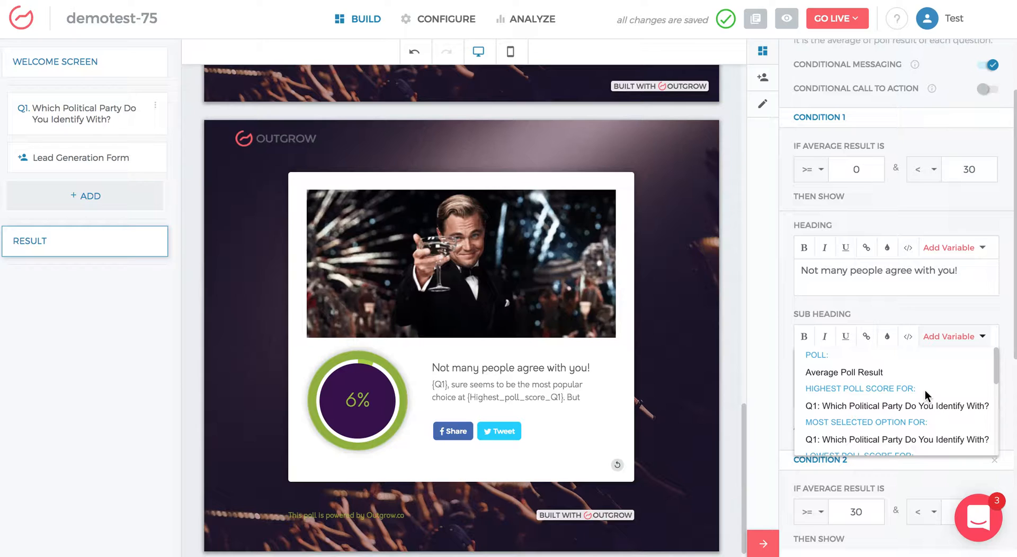
scroll(910, 412, "down", 4)
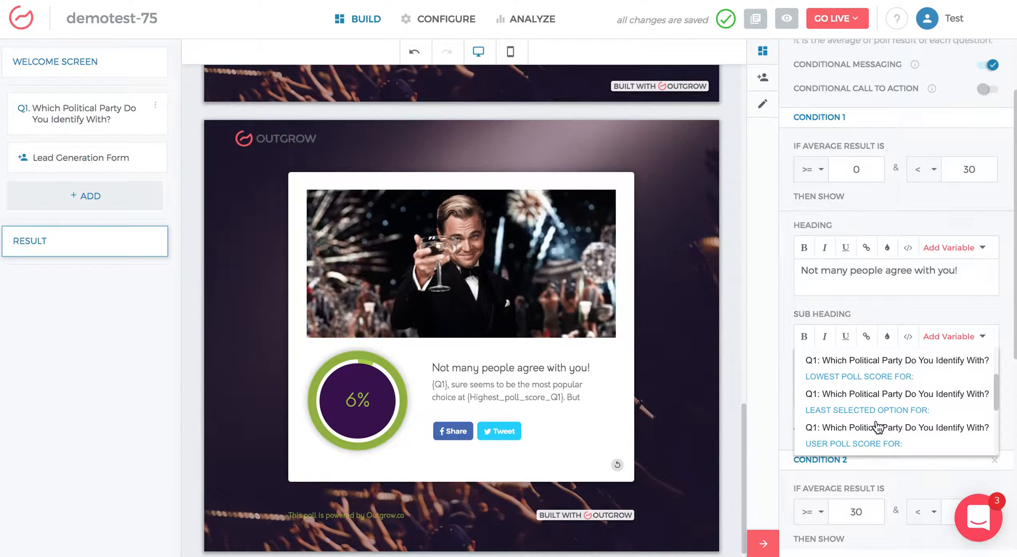
left_click(878, 427)
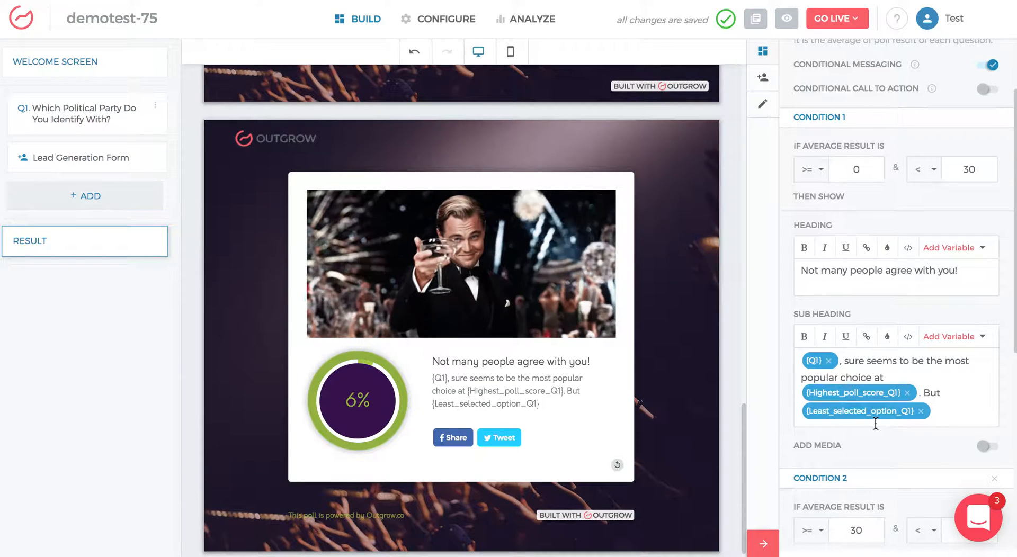
Step: Append "only got" to the sub heading and insert the Lowest Poll Score variable for Q1
type("only go")
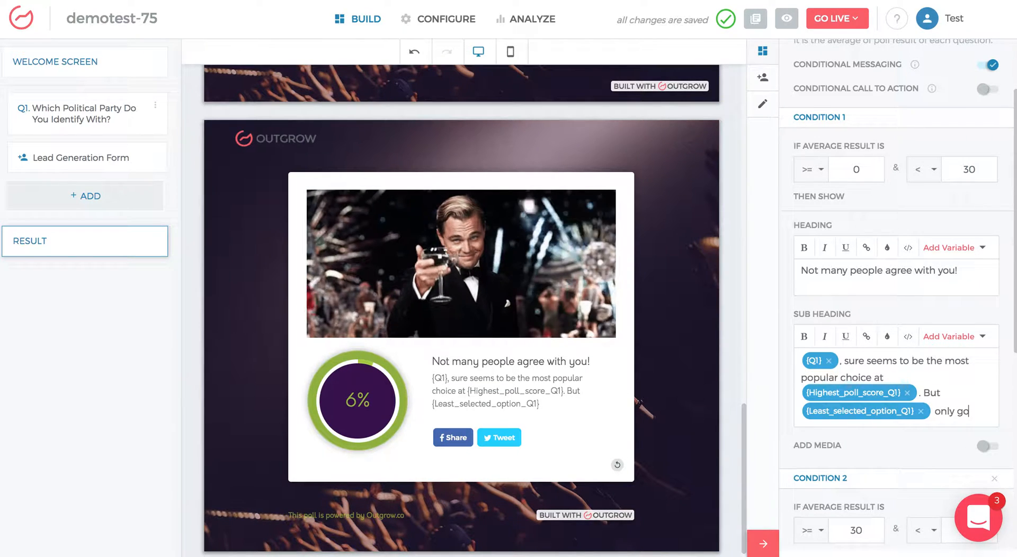
type("t")
left_click(983, 337)
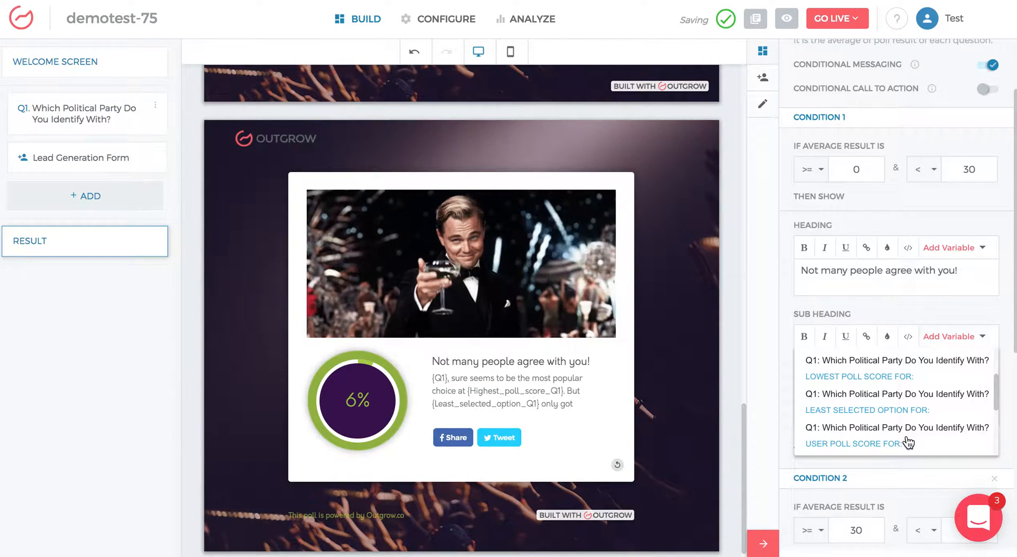
scroll(898, 434, "down", 1)
scroll(893, 413, "up", 1)
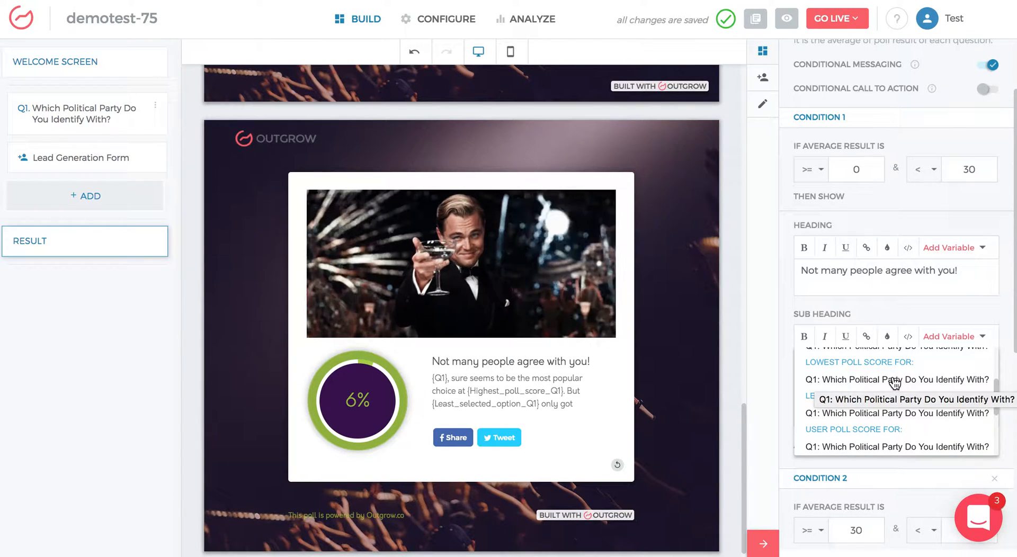
left_click(896, 381)
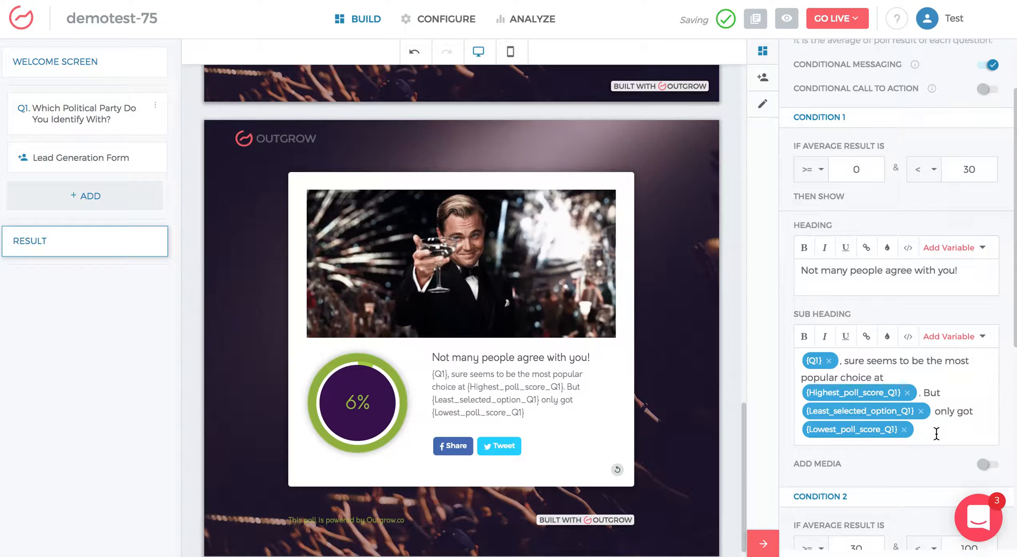
Step: Examine the finished condition 1 sub heading and the condition 2 settings below it
left_click(972, 345)
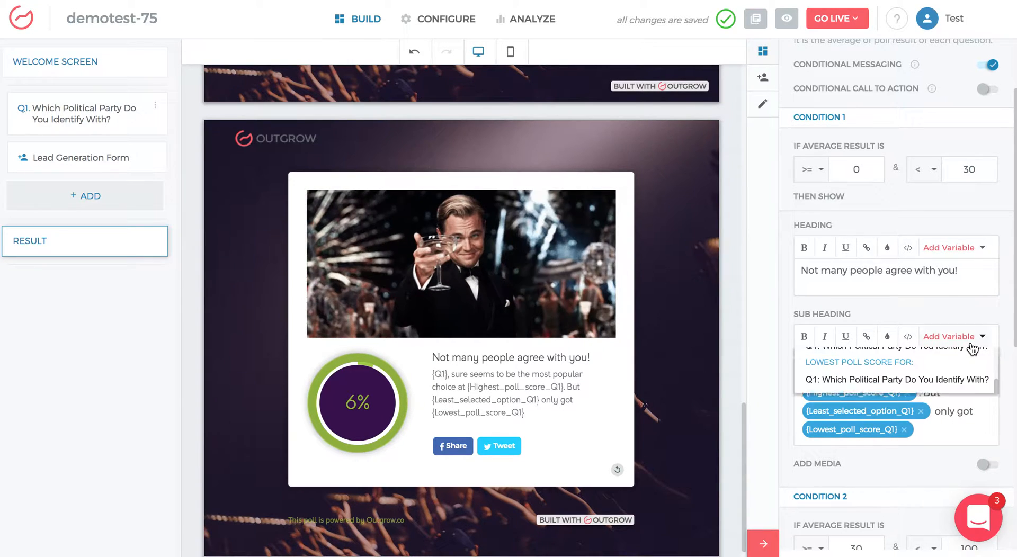
left_click(944, 301)
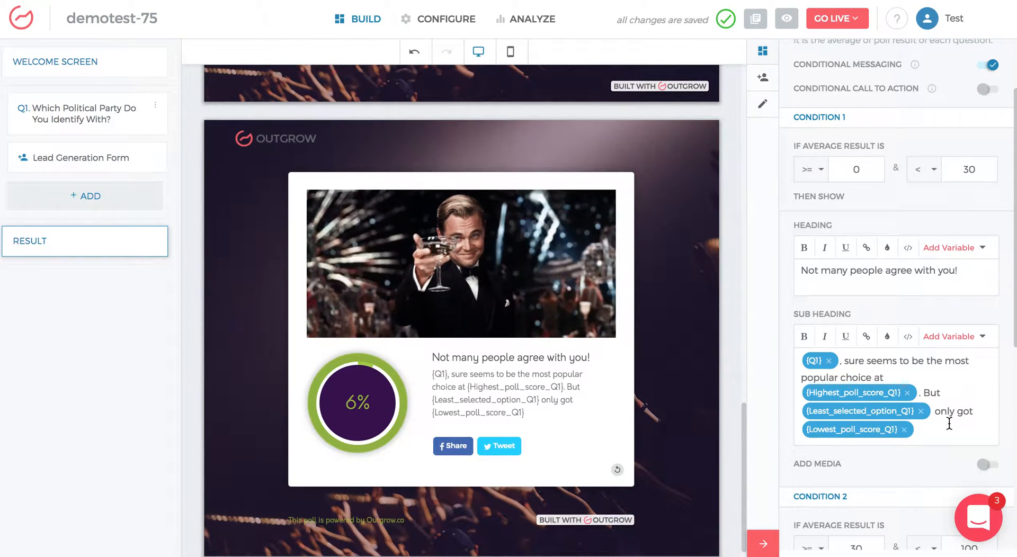
scroll(950, 424, "down", 5)
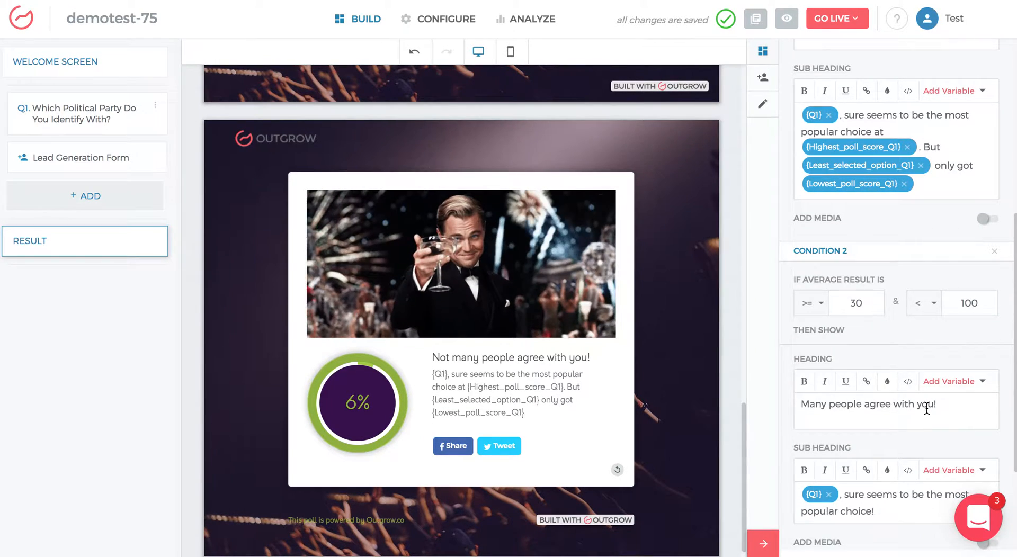
scroll(926, 409, "down", 1)
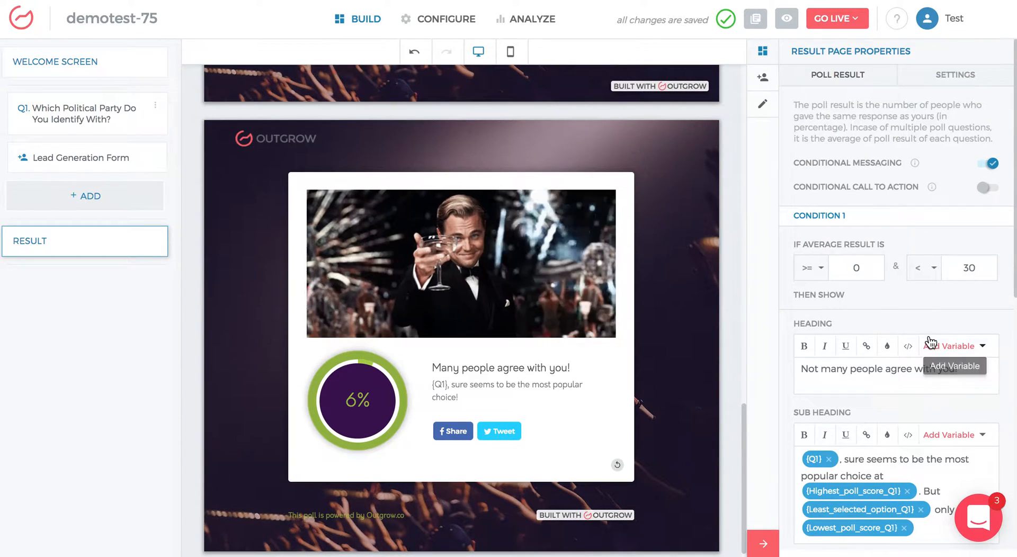
scroll(927, 339, "down", 5)
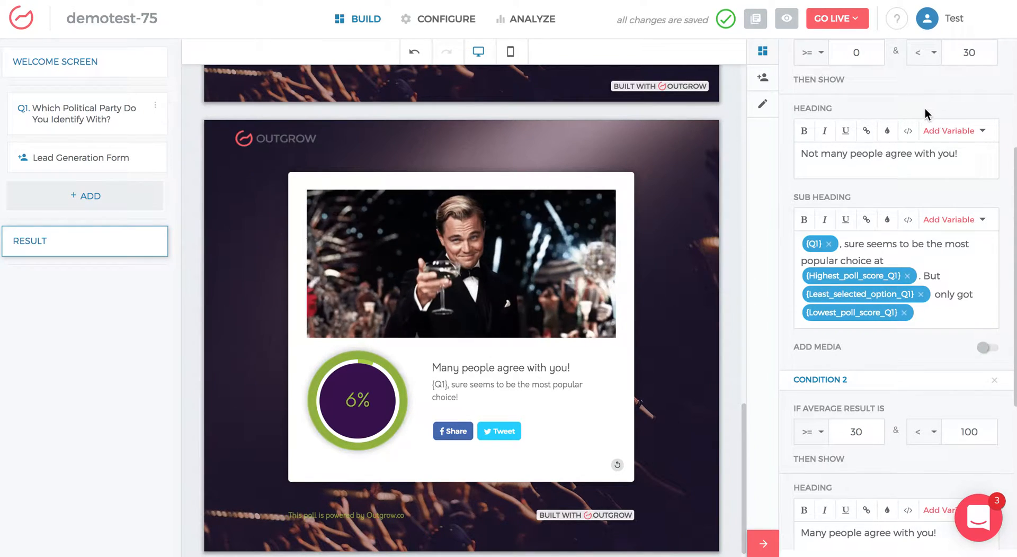
scroll(927, 112, "up", 1)
scroll(954, 329, "down", 1)
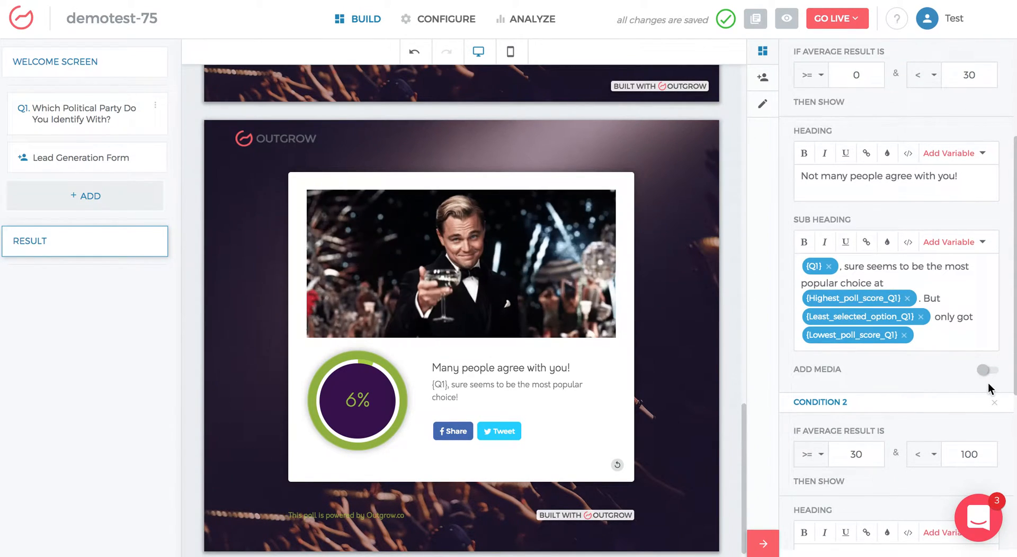
Step: Turn on Add Media for condition 1's result message
left_click(987, 371)
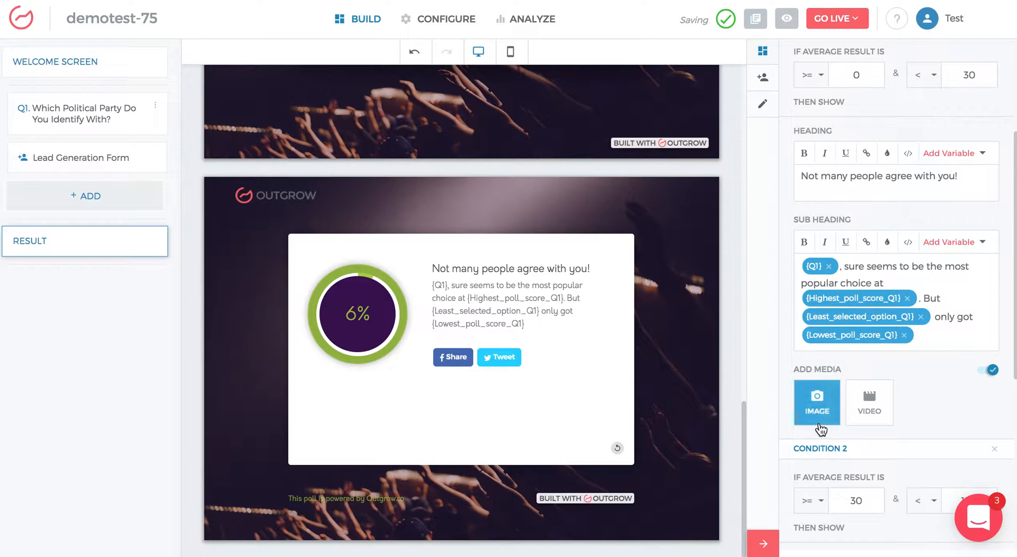
scroll(928, 387, "down", 6)
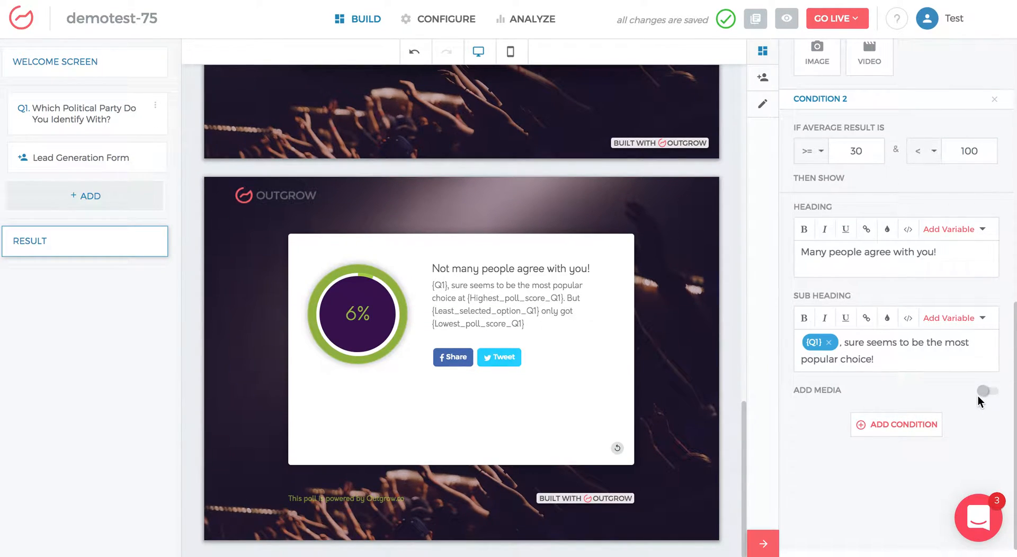
Step: Turn on Conditional Call to Action and set condition 1's call to action to Redirect Users to URL
scroll(897, 339, "up", 7)
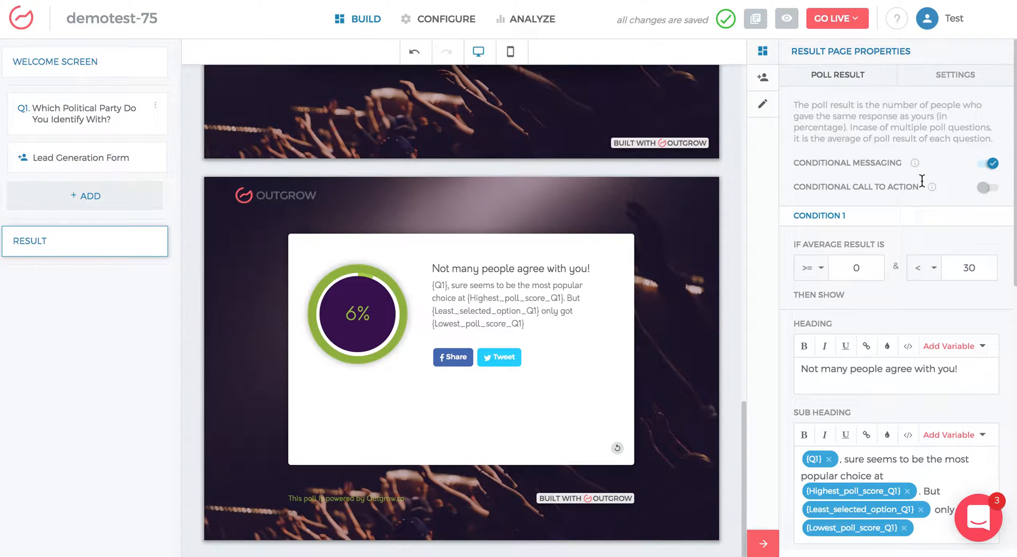
left_click(986, 189)
scroll(865, 334, "down", 2)
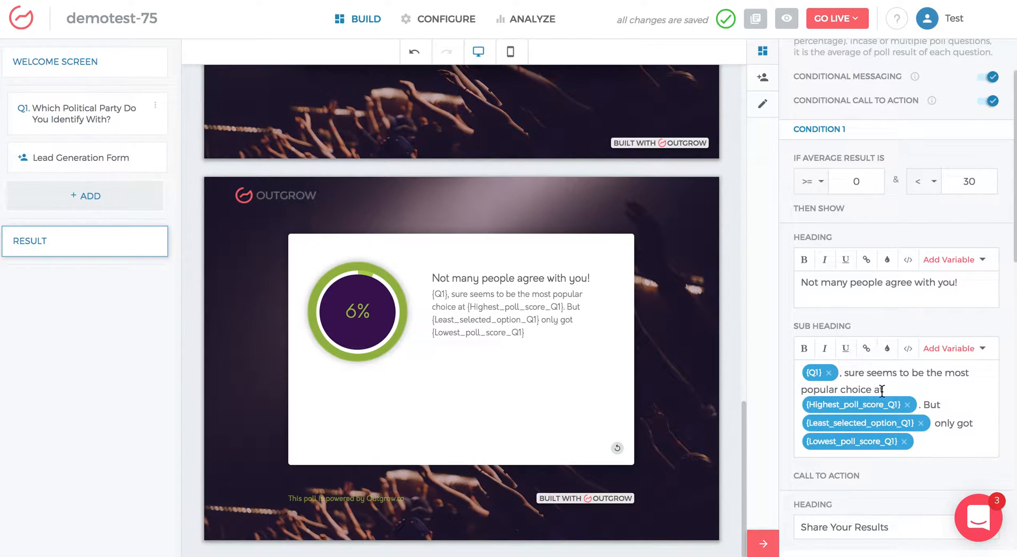
scroll(882, 391, "down", 5)
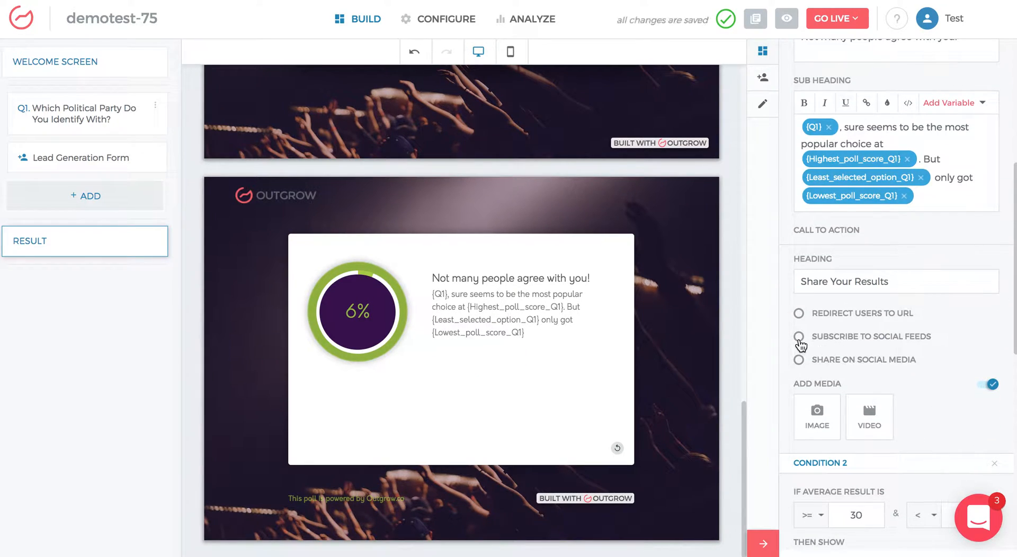
left_click(799, 314)
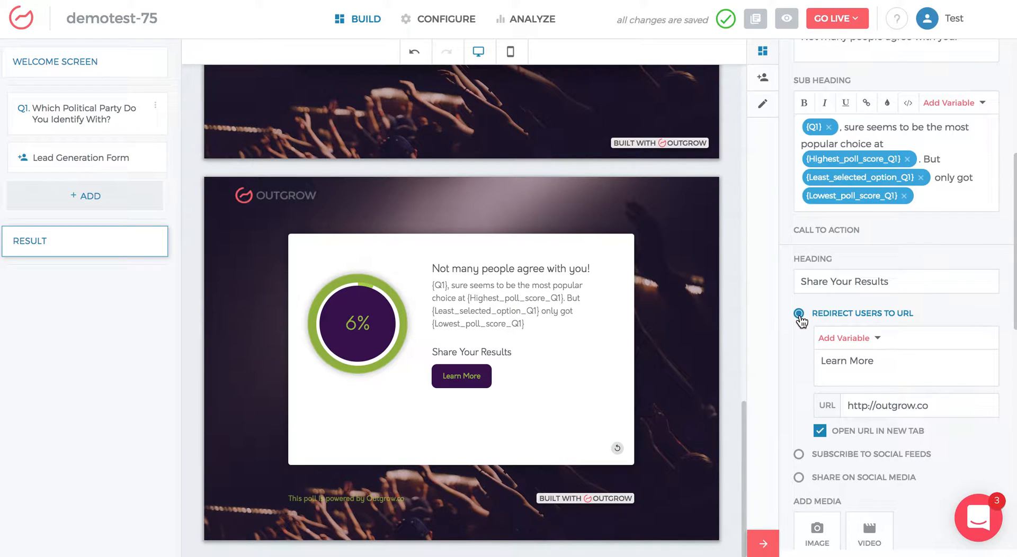
Step: Review condition 1's call-to-action options, then open the result page's Settings
scroll(885, 385, "down", 1)
scroll(886, 386, "down", 1)
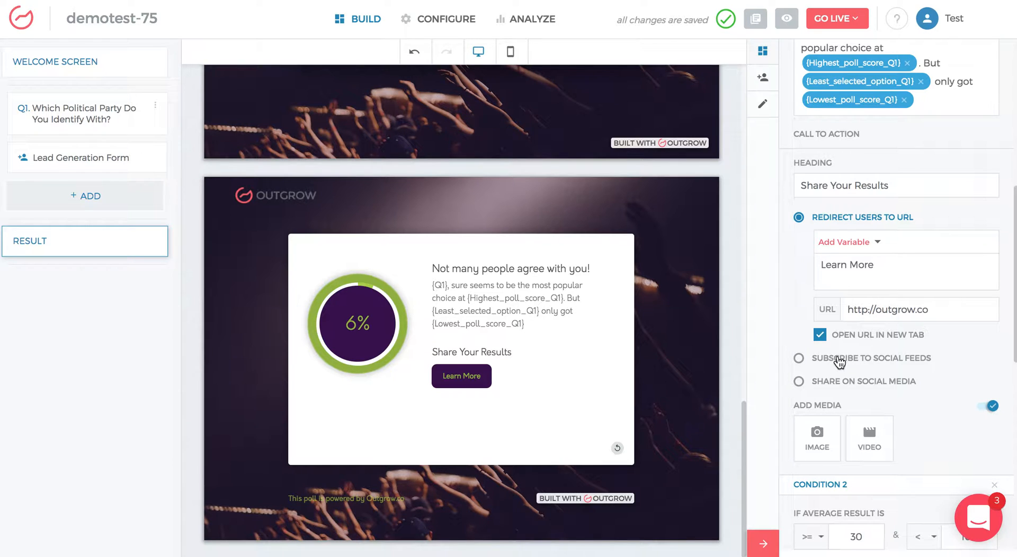
scroll(838, 362, "up", 7)
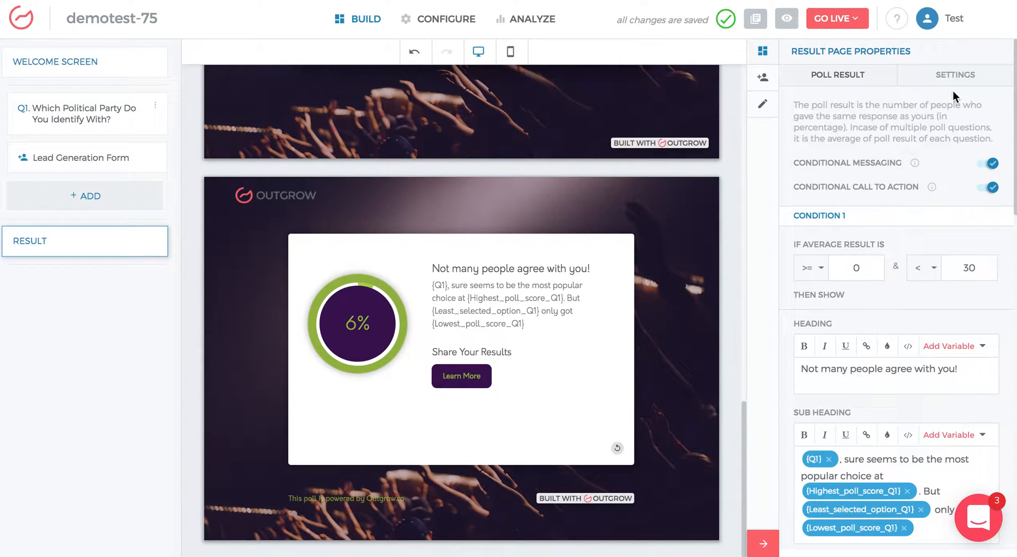
left_click(969, 78)
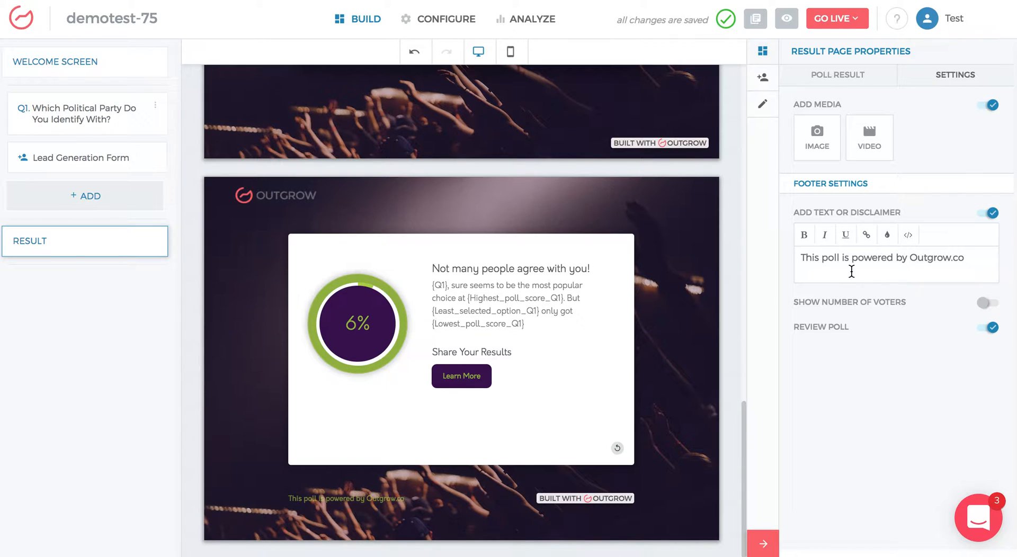
left_click(983, 305)
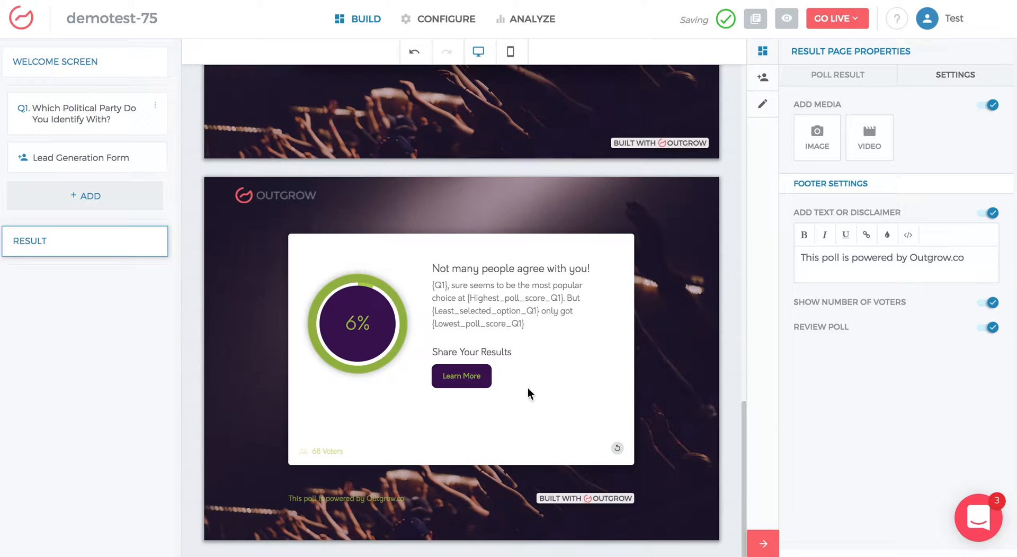
left_click_drag(313, 455, 353, 458)
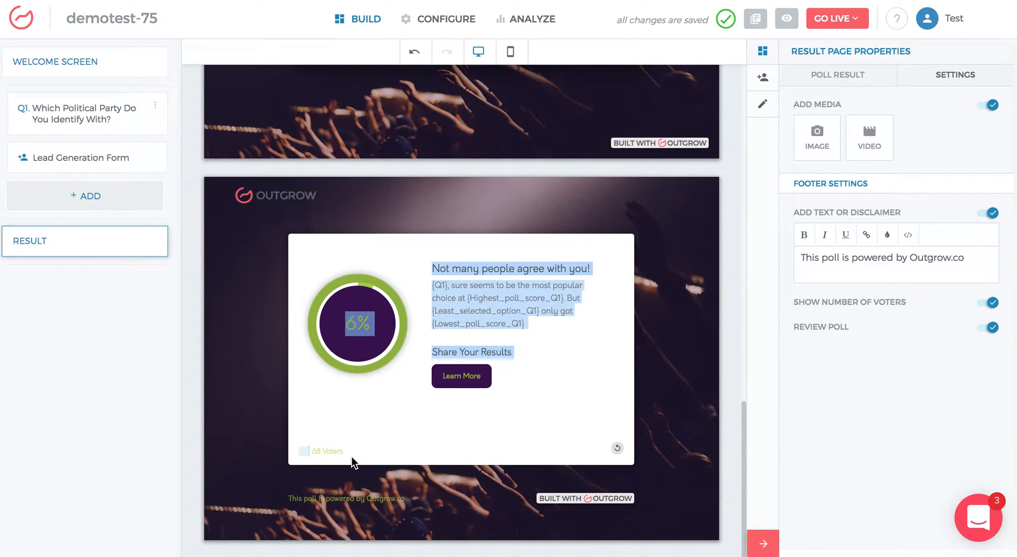
left_click(947, 353)
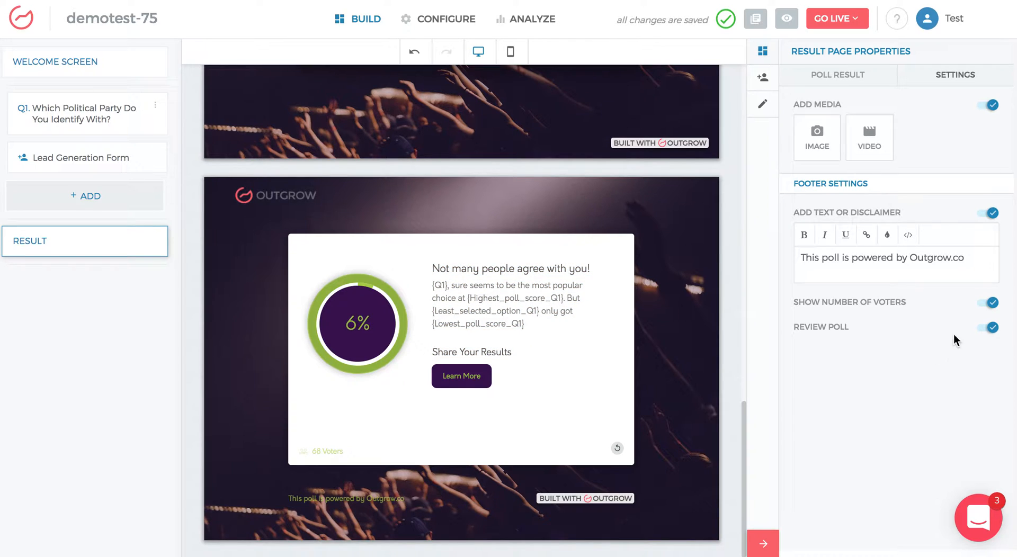
left_click(993, 304)
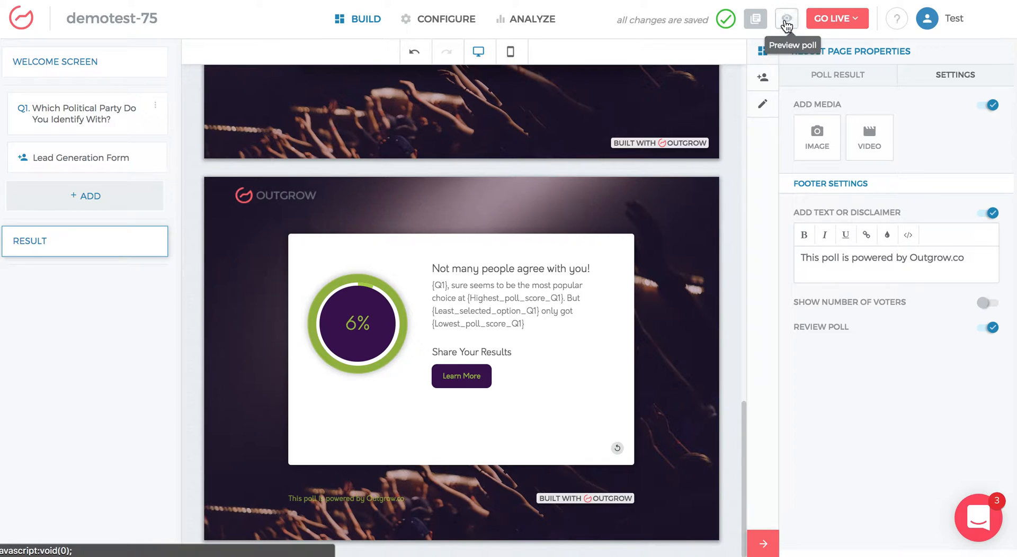
Step: Preview the poll, start it, pick The Libertarian Party, and return to the builder
left_click(787, 22)
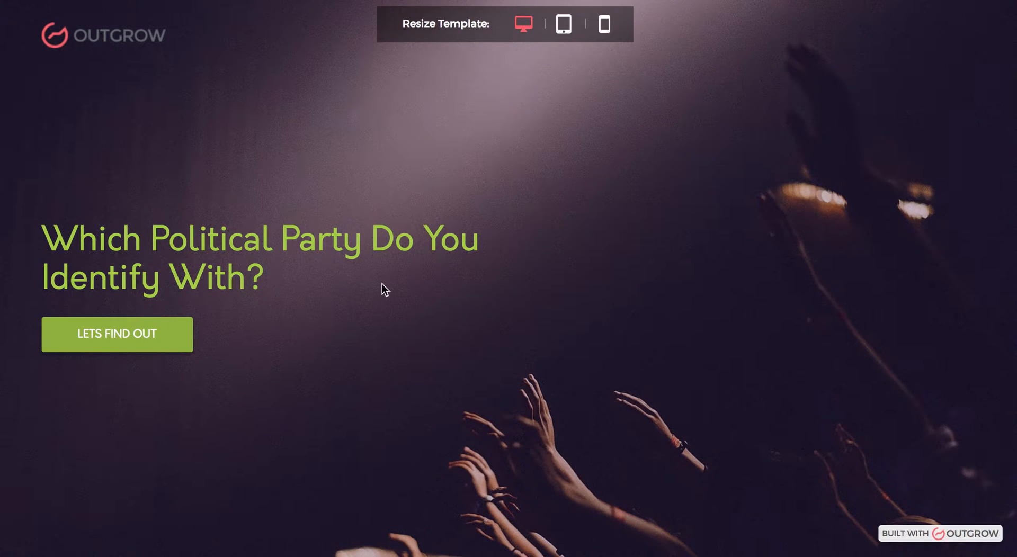
left_click(124, 352)
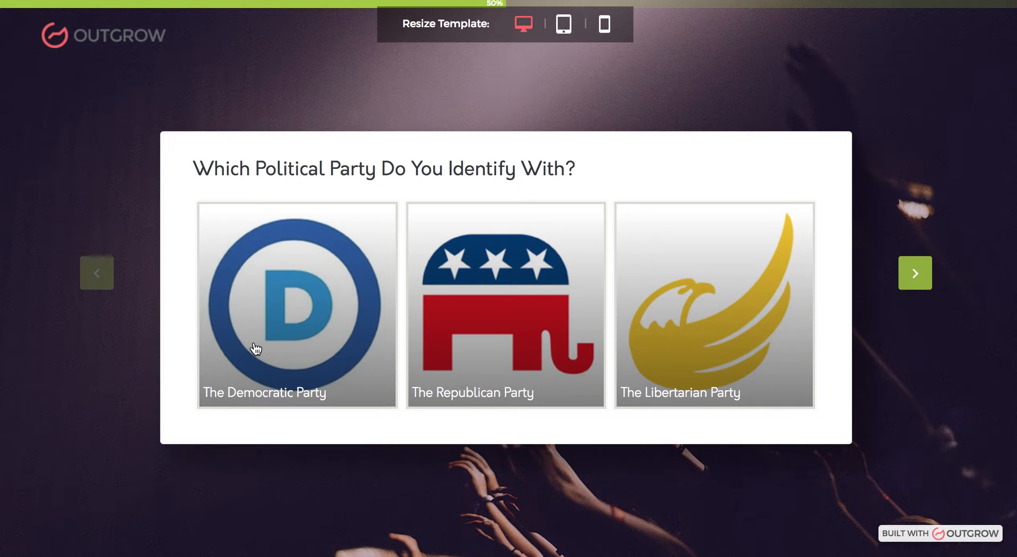
left_click(788, 314)
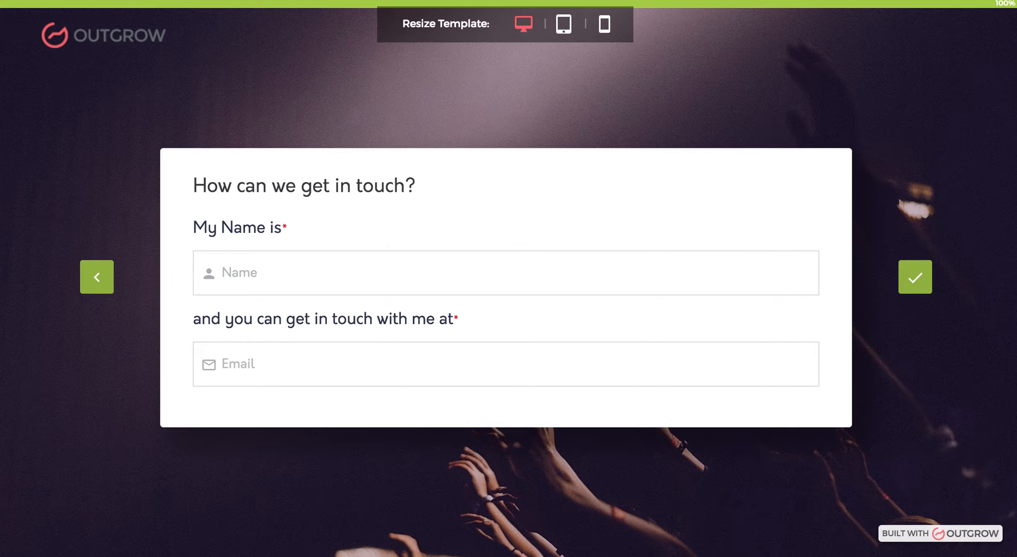
key("ctrl+shift+Tab")
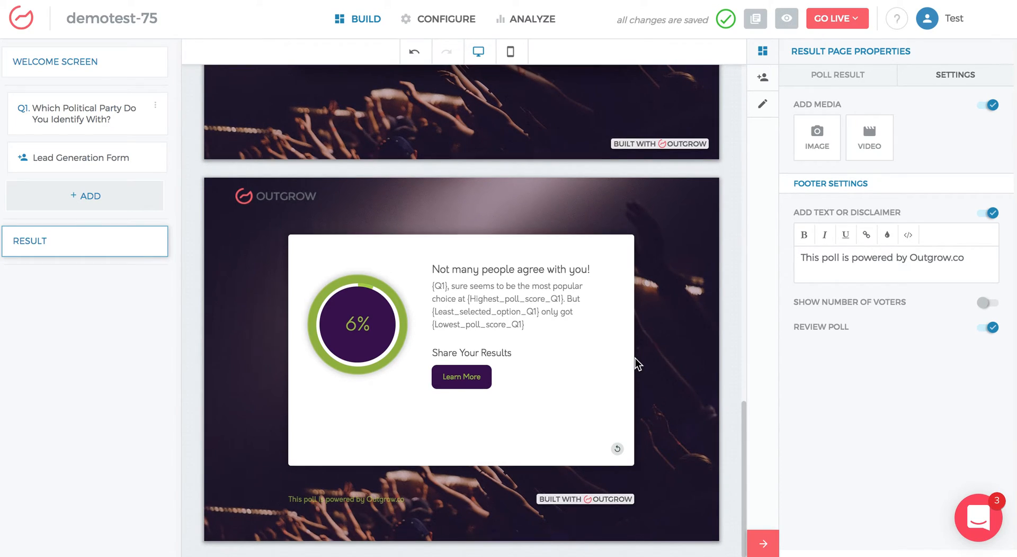
Step: Open the support chat and start a new conversation
scroll(637, 364, "up", 3)
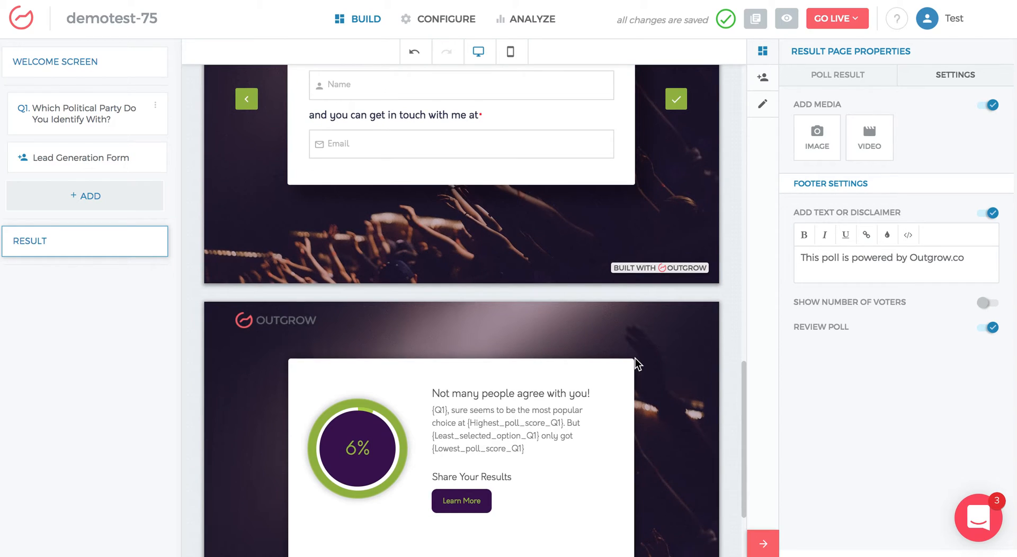
scroll(636, 361, "up", 4)
scroll(635, 358, "down", 5)
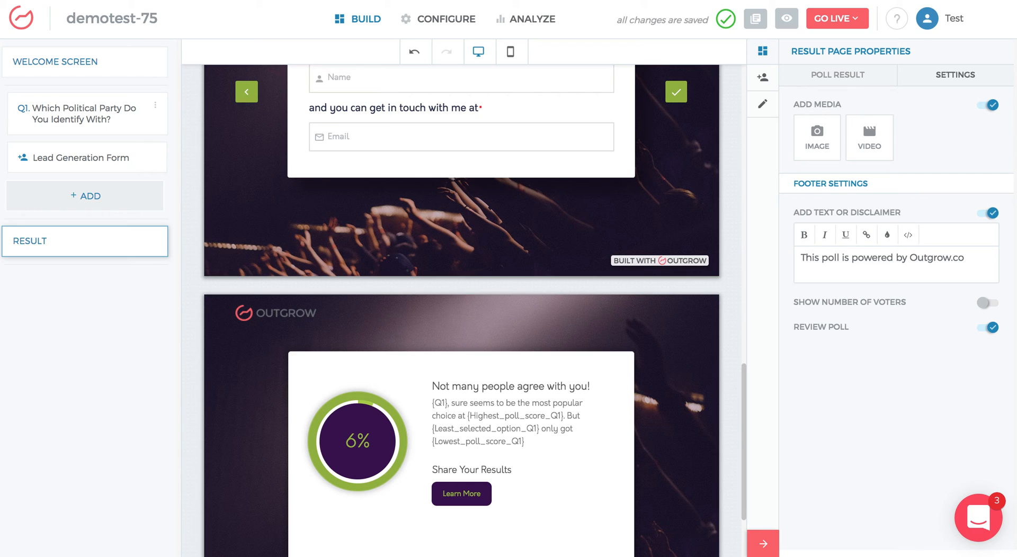
left_click(979, 520)
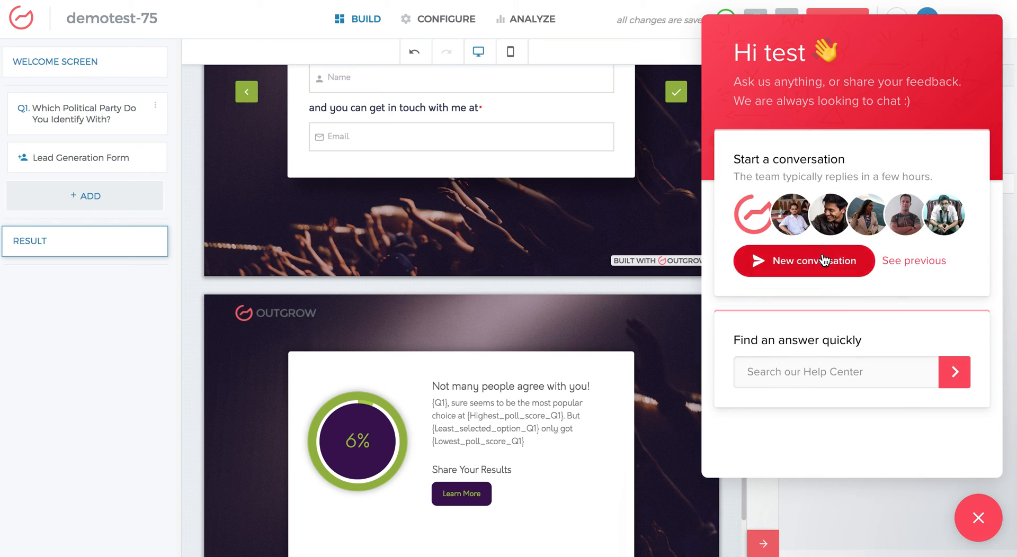
left_click(824, 260)
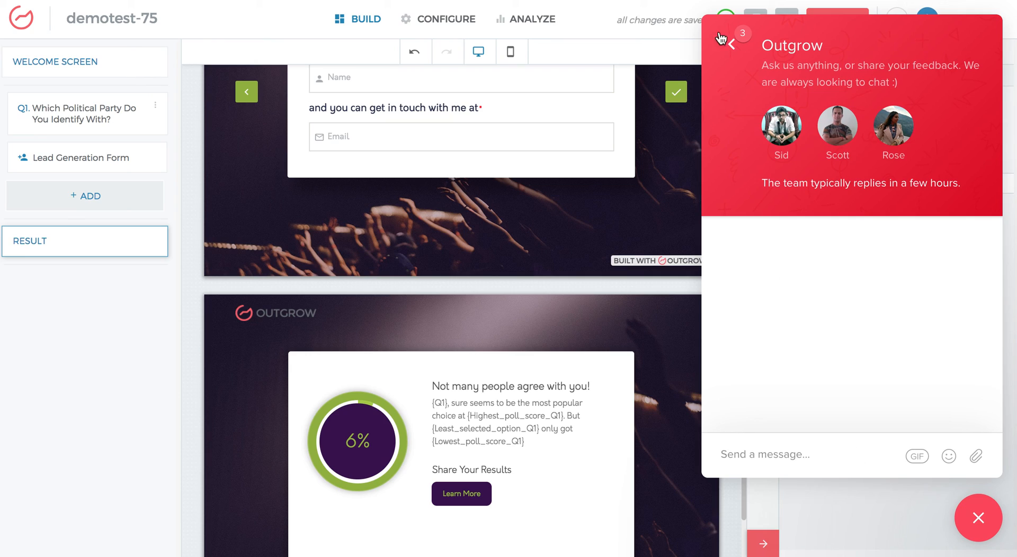